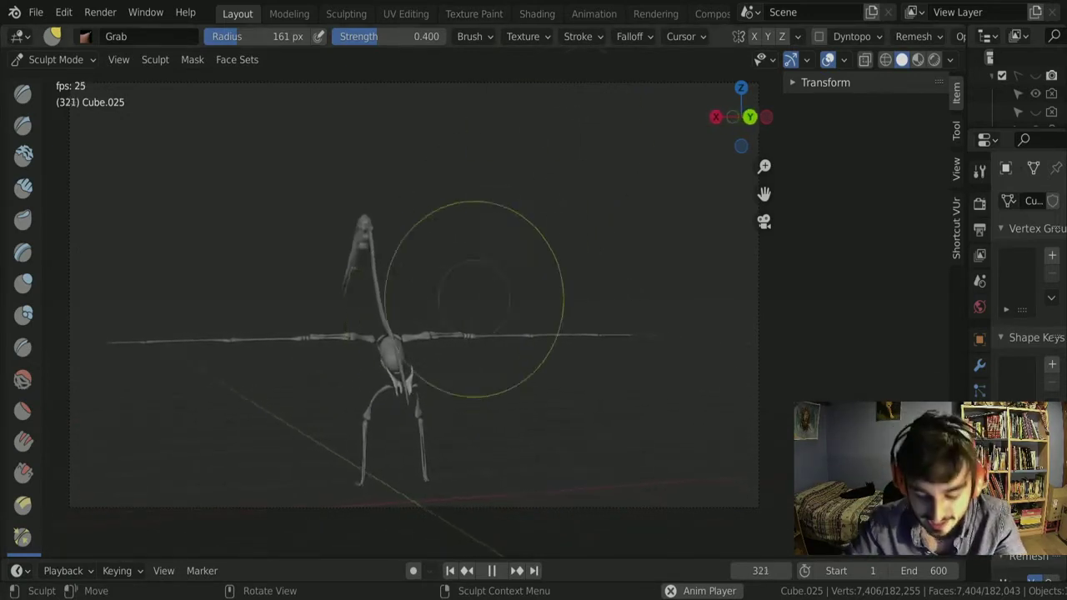
- Stop the animation playback and show the skeleton closely in front orthographic view
{"action": "middle_click_drag", "start_coordinate": [464, 334], "coordinate": [626, 311]}
{"action": "key", "text": "space"}
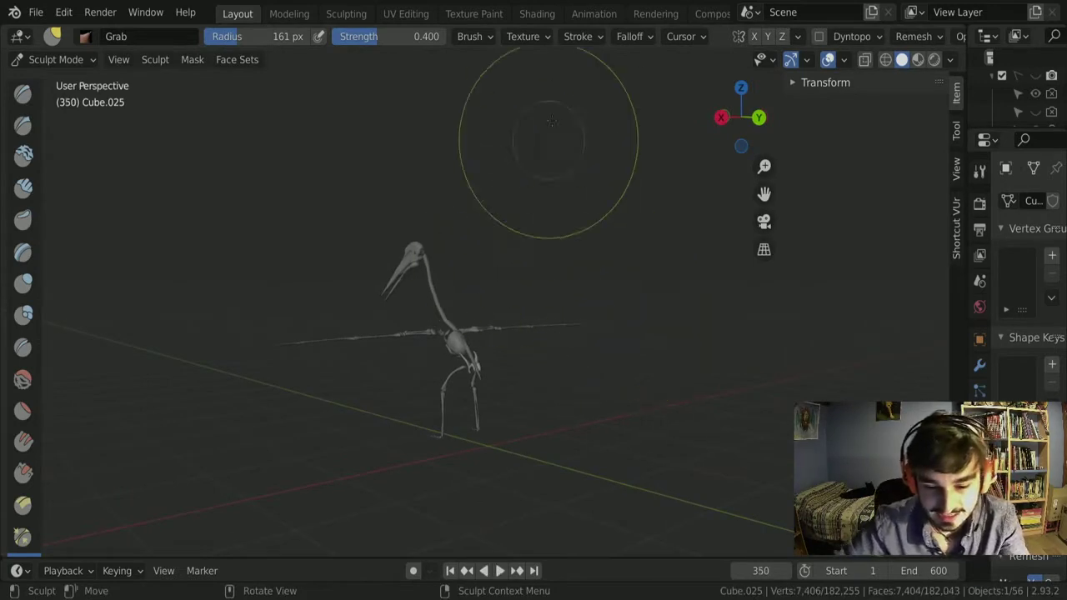
{"action": "middle_click_drag", "start_coordinate": [469, 250], "coordinate": [690, 143]}
{"action": "left_click", "coordinate": [725, 119]}
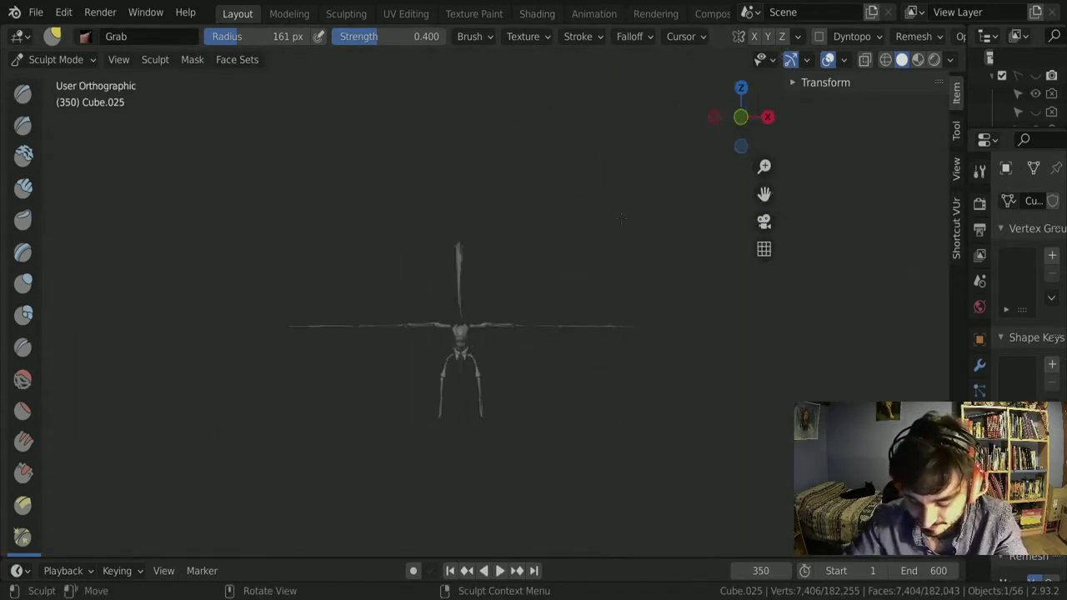
{"action": "scroll", "coordinate": [529, 374], "scroll_direction": "down", "scroll_amount": 3}
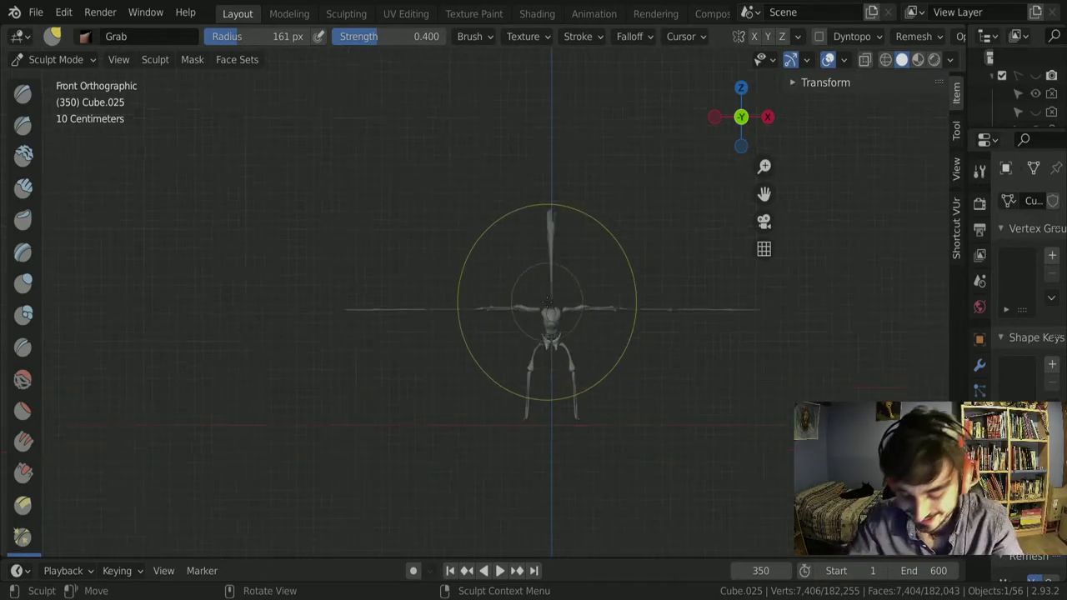
{"action": "scroll", "coordinate": [550, 342], "scroll_direction": "up", "scroll_amount": 3}
{"action": "middle_click_drag", "start_coordinate": [644, 354], "coordinate": [619, 321], "text": "shift"}
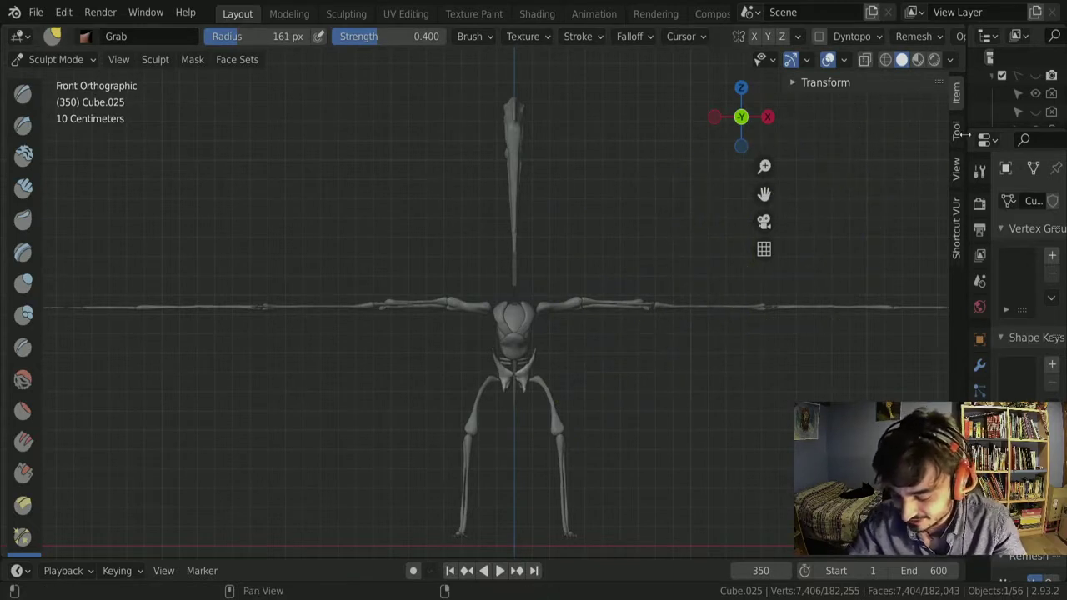
- Switch to Object Mode and make the REFERENCES collection visible in an enlarged outliner
{"action": "left_click_drag", "start_coordinate": [965, 114], "coordinate": [825, 116]}
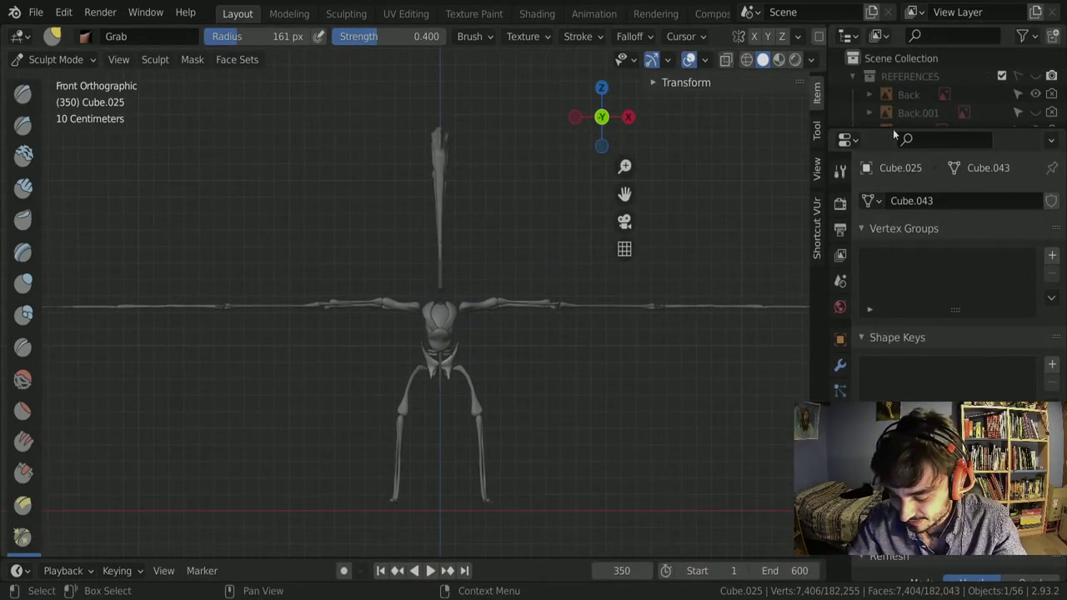
{"action": "left_click_drag", "start_coordinate": [893, 129], "coordinate": [889, 395]}
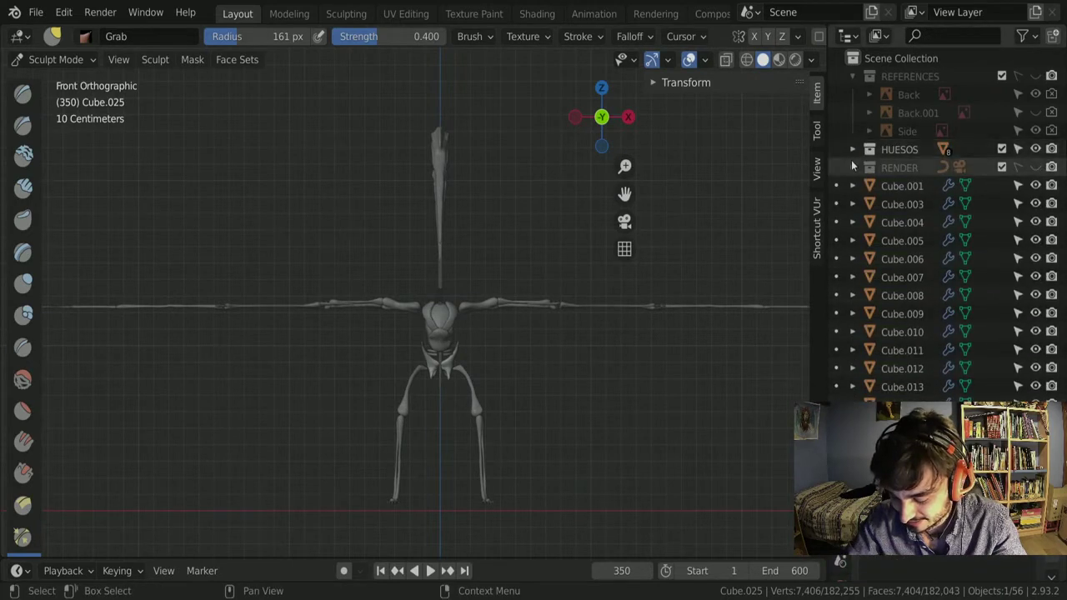
{"action": "left_click", "coordinate": [50, 62]}
{"action": "left_click", "coordinate": [58, 81]}
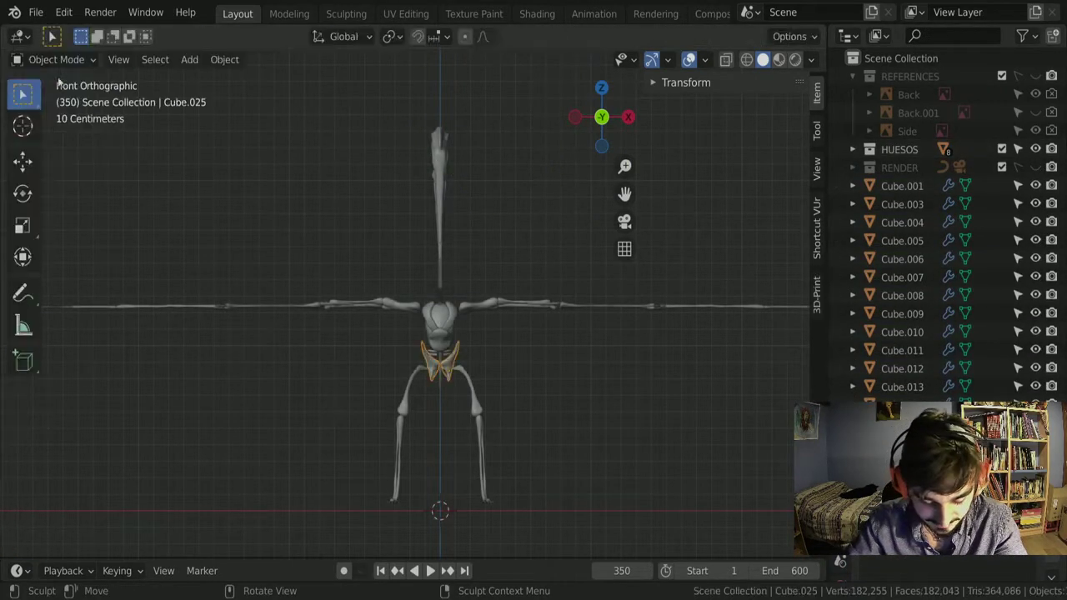
{"action": "left_click", "coordinate": [324, 210]}
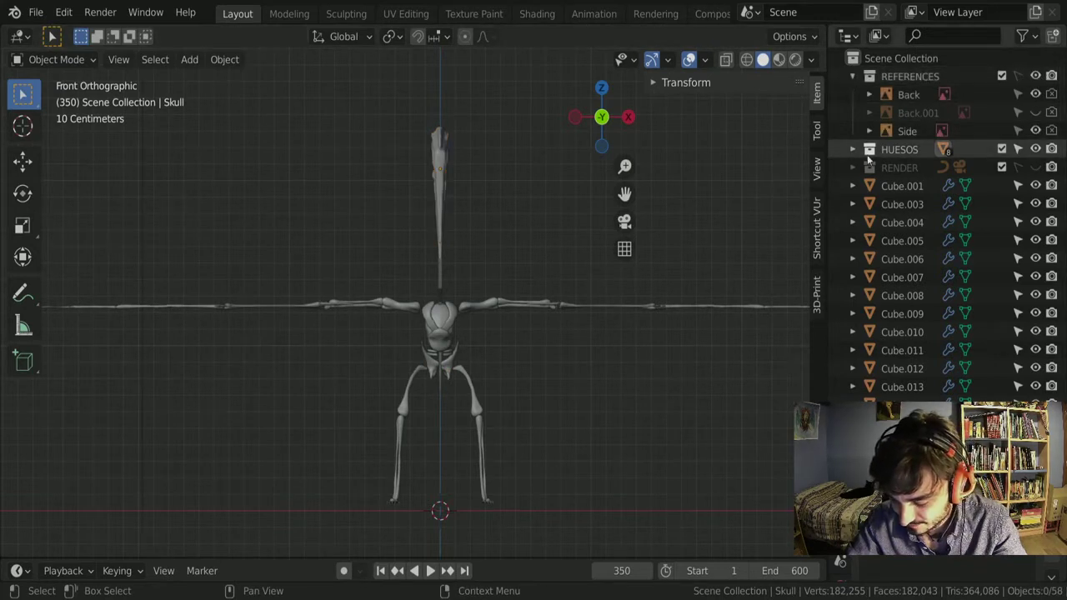
- Add the side-view muscle sketch as a reference image in right orthographic view and move it about 0.19 m along Y
{"action": "scroll", "coordinate": [615, 190], "scroll_direction": "down", "scroll_amount": 2}
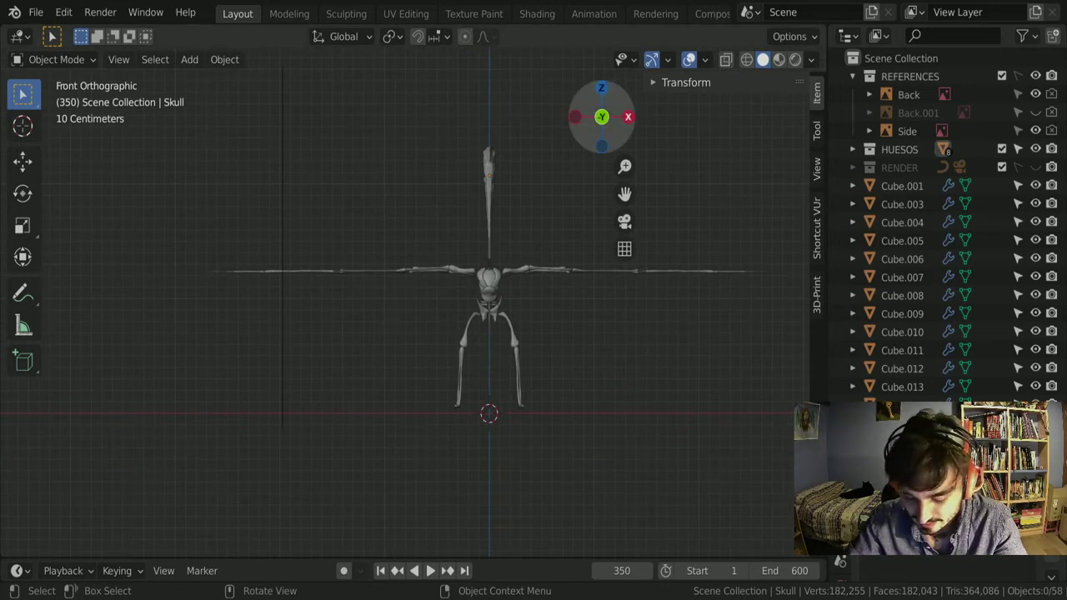
{"action": "left_click", "coordinate": [627, 118]}
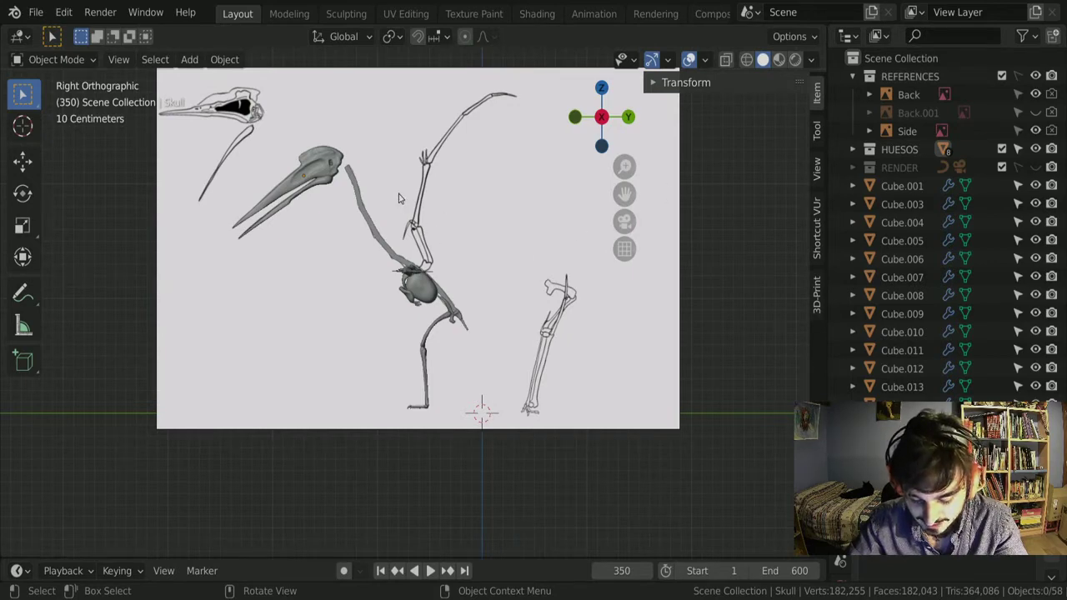
{"action": "key", "text": "alt+h"}
{"action": "key", "text": "g"}
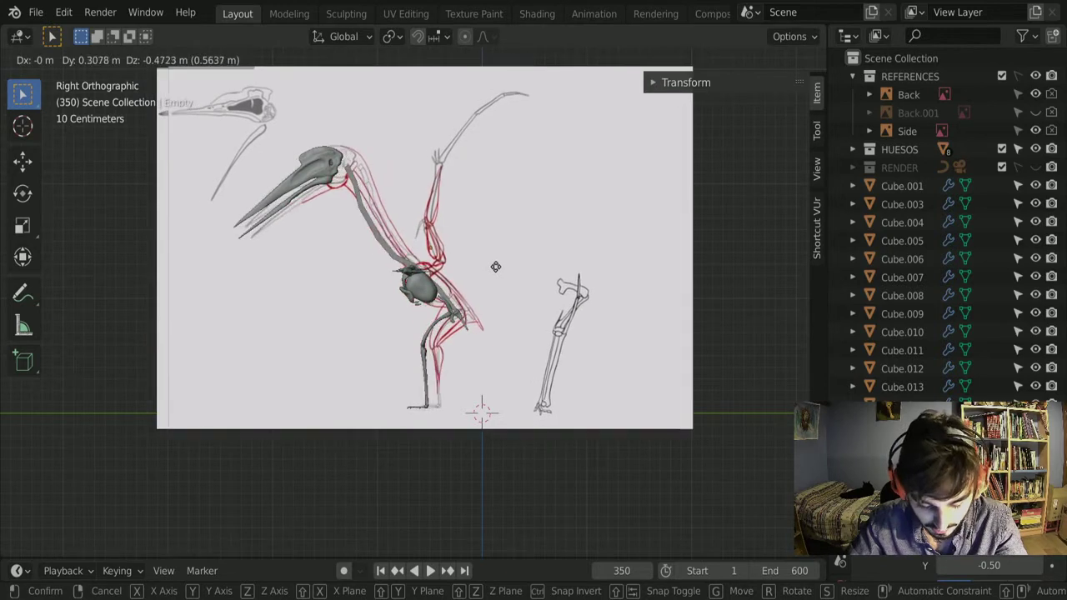
{"action": "key", "text": "y"}
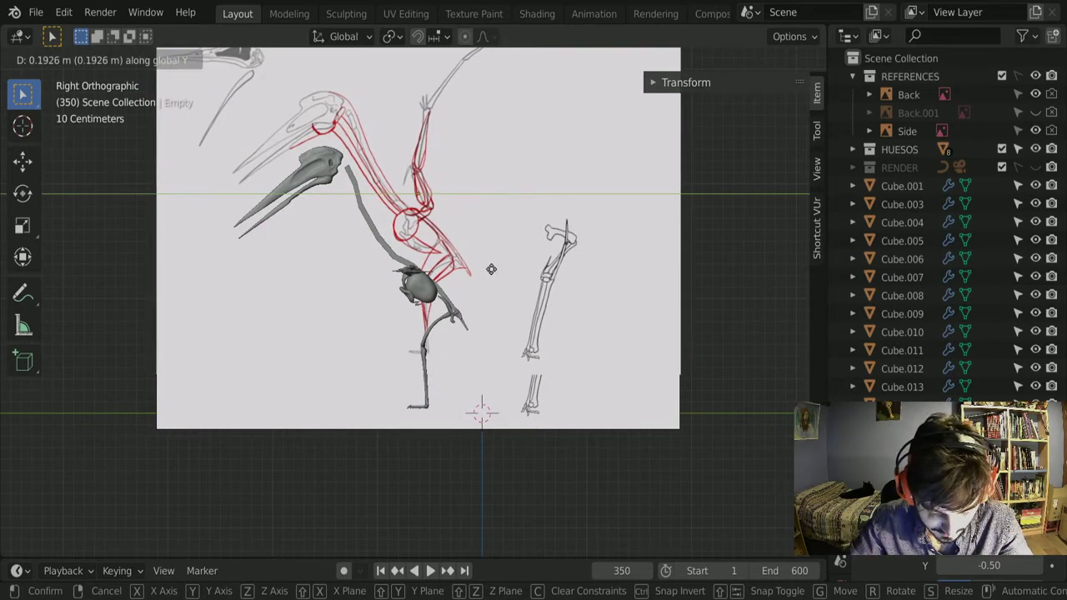
{"action": "left_click", "coordinate": [493, 278]}
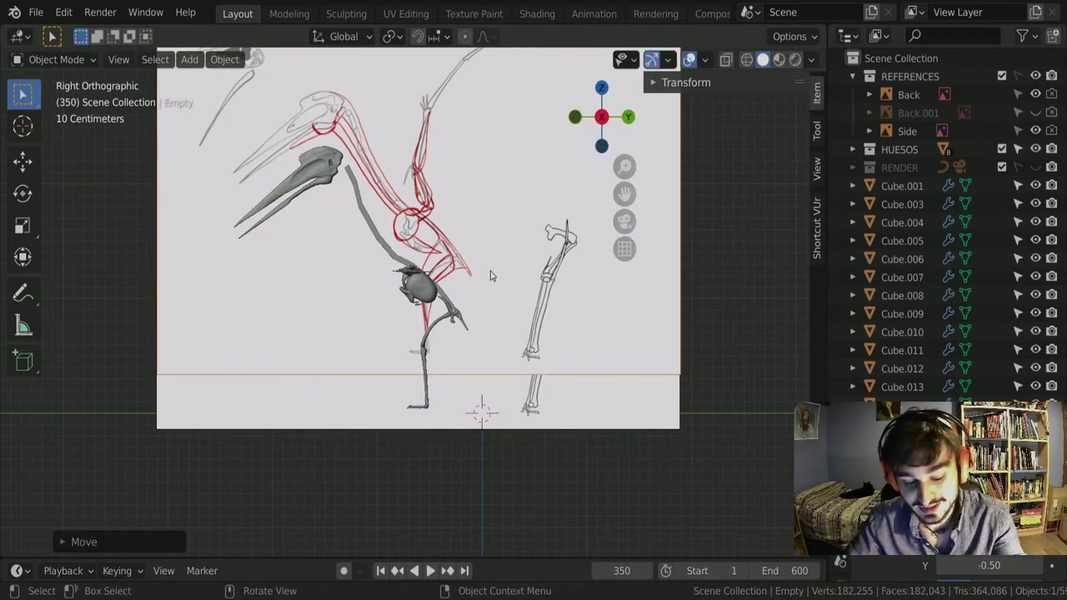
- Align the side muscle sketch with the skeleton by moving it about -0.47 m along Z and -0.02 m along Y
{"action": "key", "text": "g"}
{"action": "key", "text": "y"}
{"action": "key", "text": "z"}
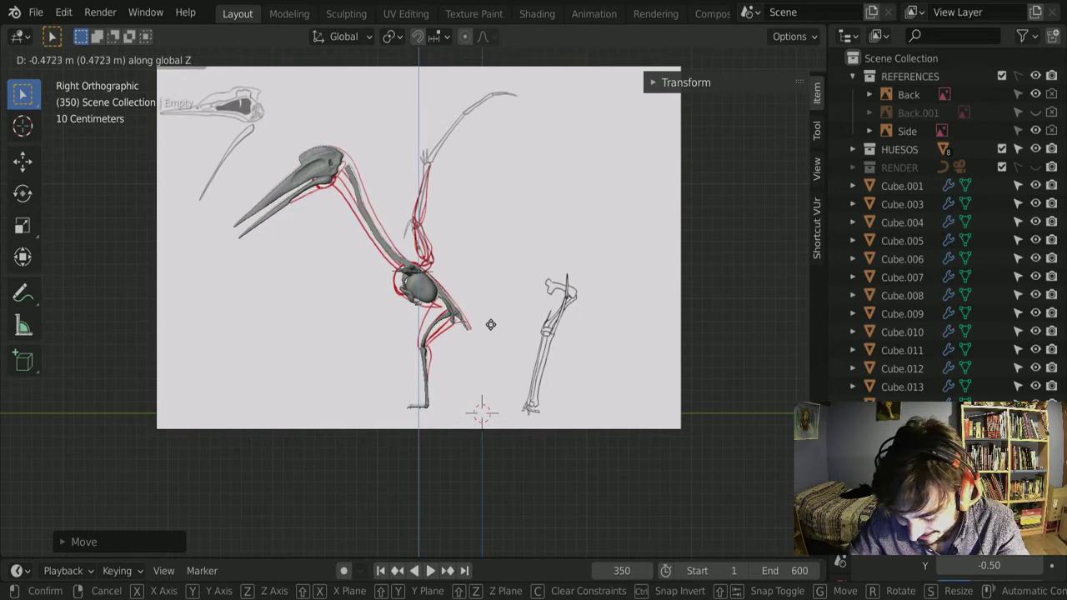
{"action": "left_click", "coordinate": [492, 330]}
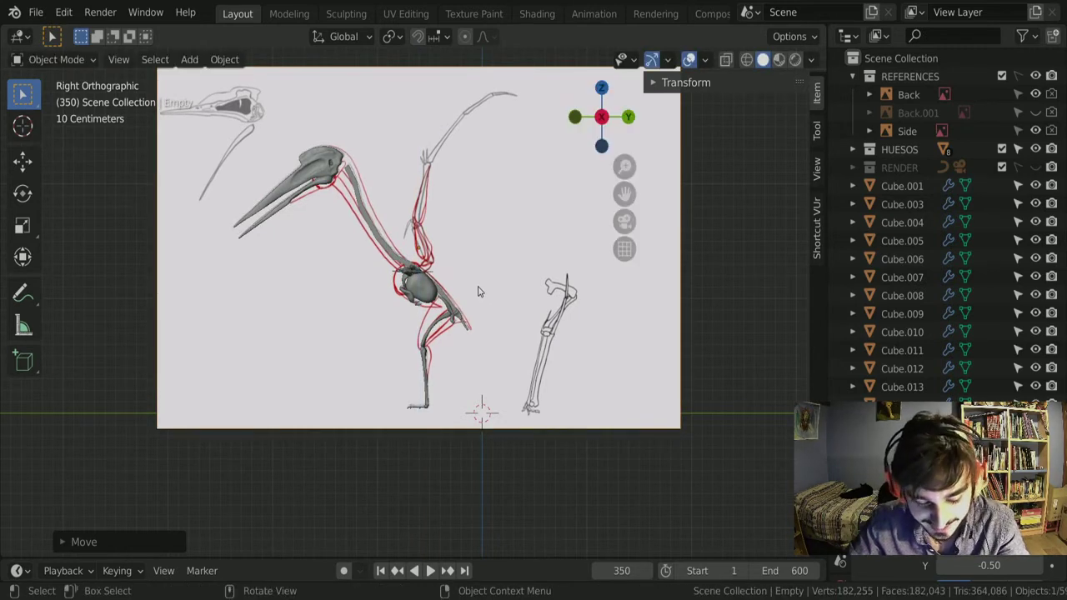
{"action": "key", "text": "g"}
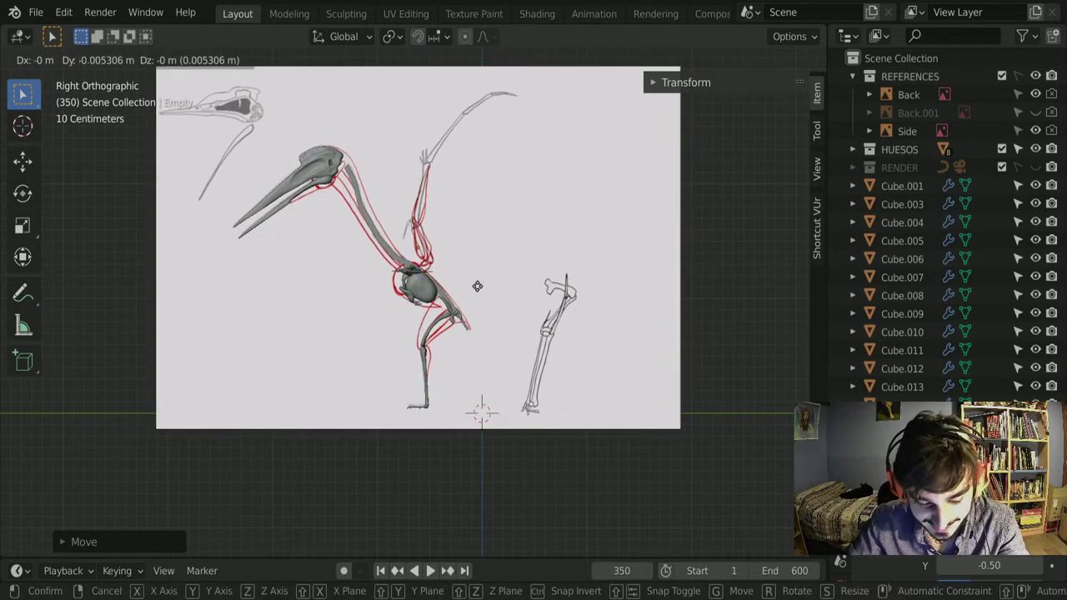
{"action": "key", "text": "y"}
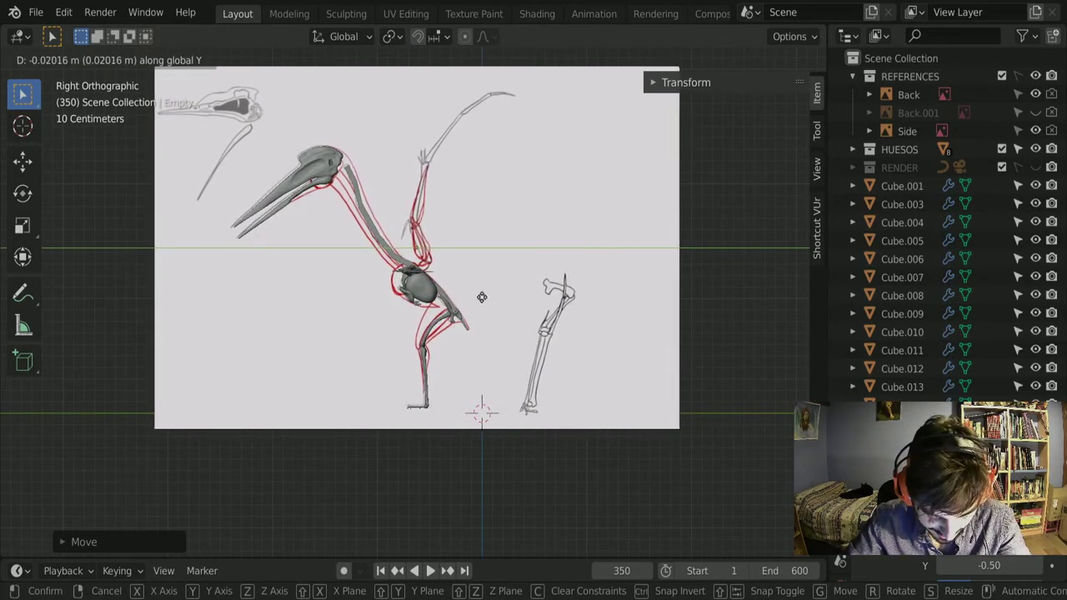
{"action": "left_click", "coordinate": [481, 299]}
- Switch to top orthographic view and hide the Back reference image that covers the skeleton
{"action": "scroll", "coordinate": [441, 248], "scroll_direction": "down", "scroll_amount": 1}
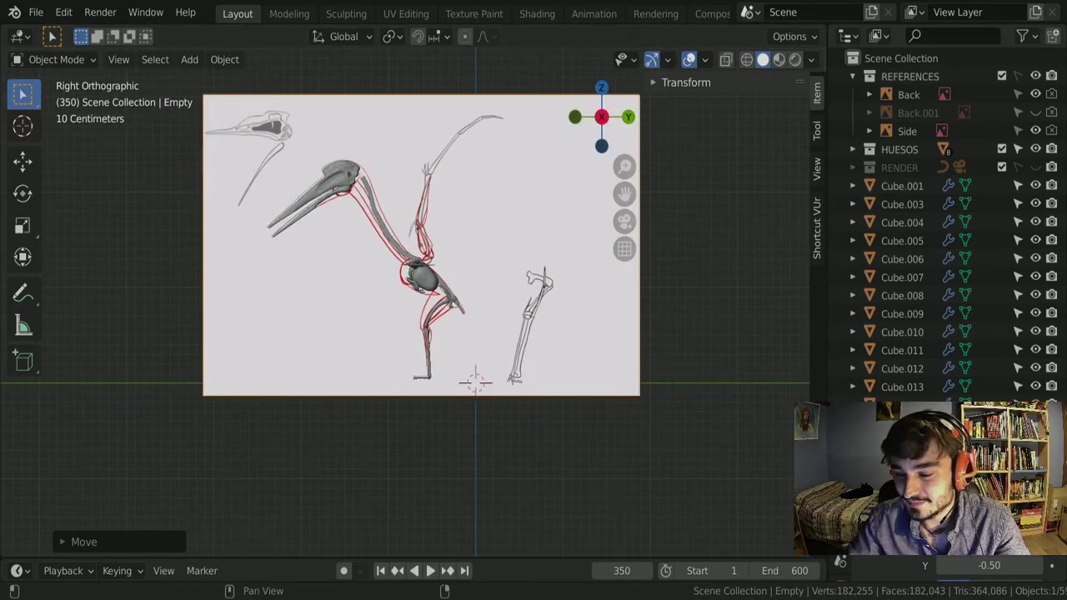
{"action": "scroll", "coordinate": [593, 206], "scroll_direction": "down", "scroll_amount": 5}
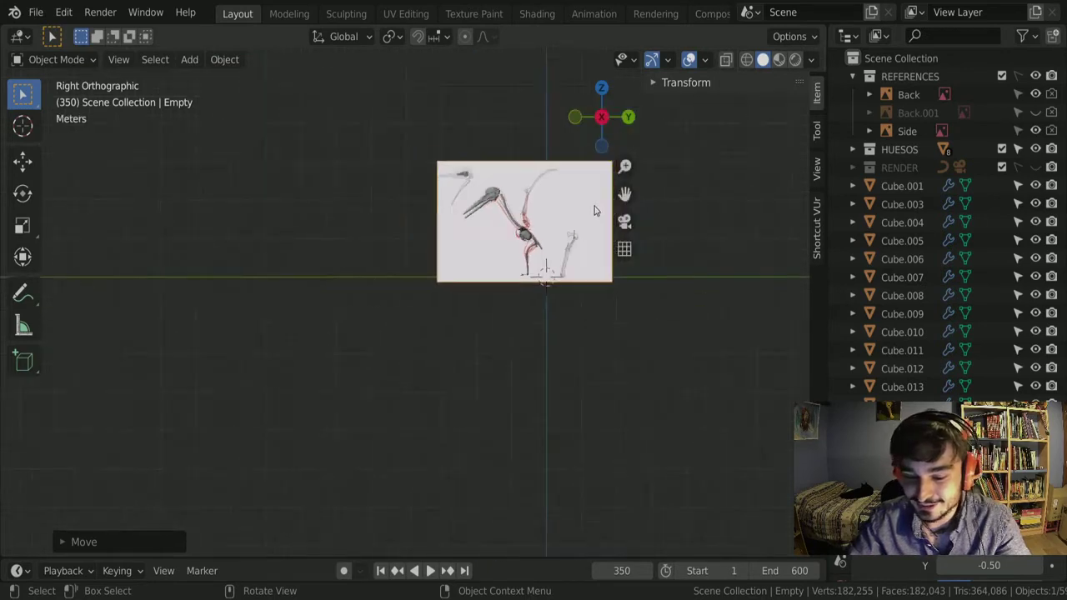
{"action": "scroll", "coordinate": [593, 207], "scroll_direction": "up", "scroll_amount": 5}
{"action": "left_click", "coordinate": [601, 147]}
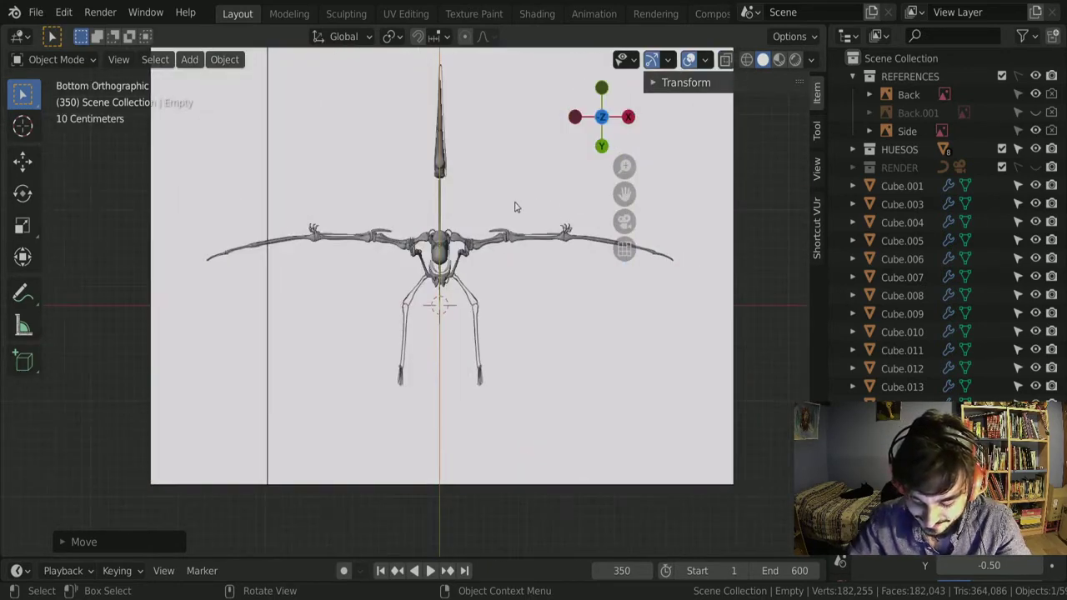
{"action": "scroll", "coordinate": [492, 204], "scroll_direction": "up", "scroll_amount": 1}
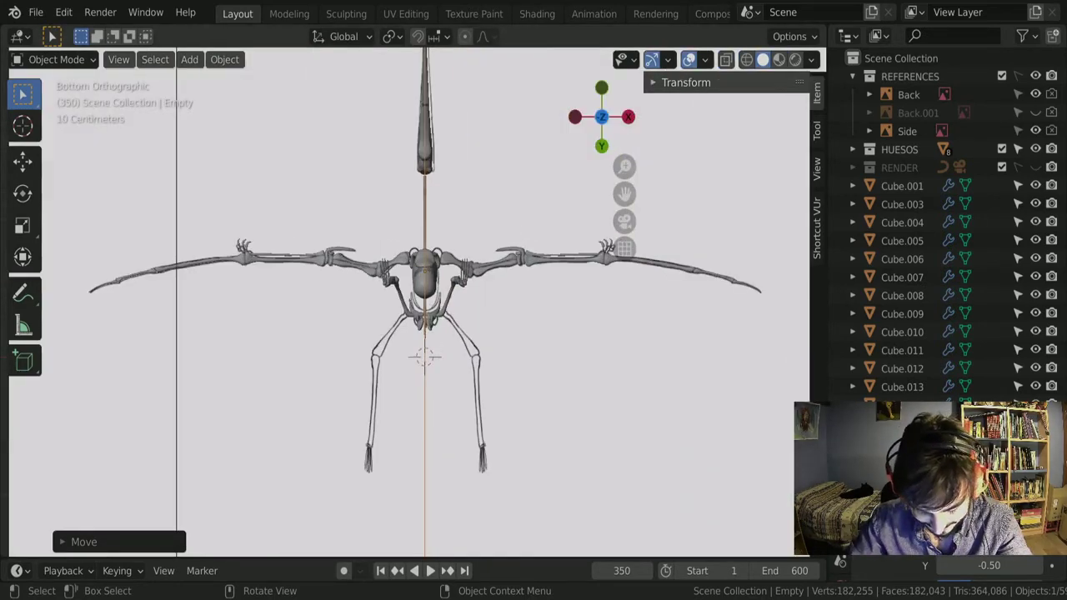
{"action": "left_click", "coordinate": [602, 118]}
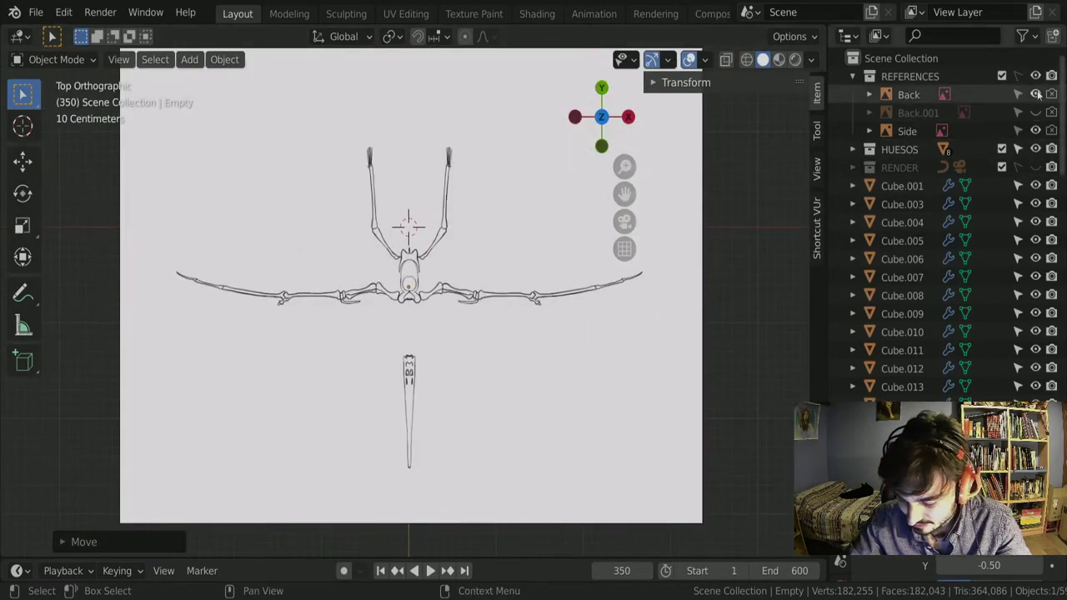
{"action": "key", "text": "h"}
- Add the back-view muscle sketch as a reference image in the top view
{"action": "scroll", "coordinate": [340, 180], "scroll_direction": "up", "scroll_amount": 5}
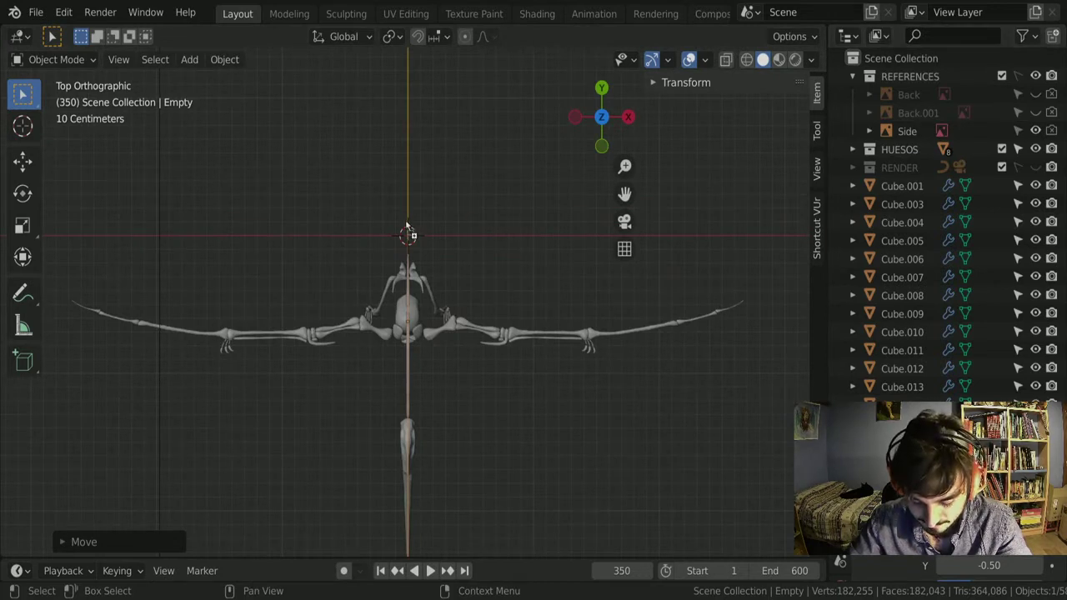
{"action": "scroll", "coordinate": [446, 279], "scroll_direction": "down", "scroll_amount": 5}
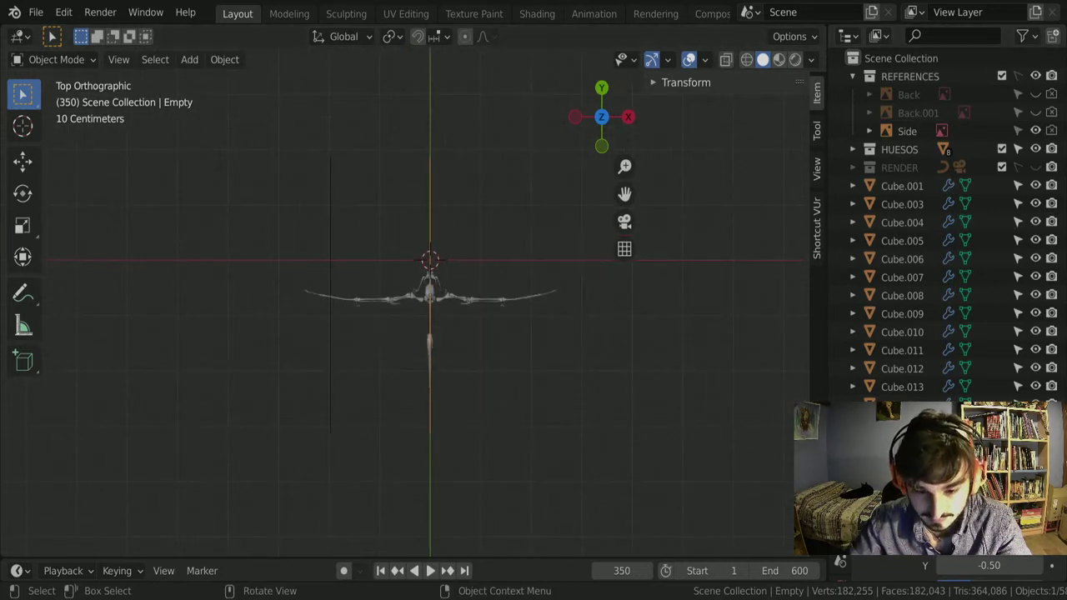
{"action": "left_click_drag", "start_coordinate": [419, 169], "coordinate": [421, 171]}
{"action": "scroll", "coordinate": [426, 288], "scroll_direction": "up", "scroll_amount": 8}
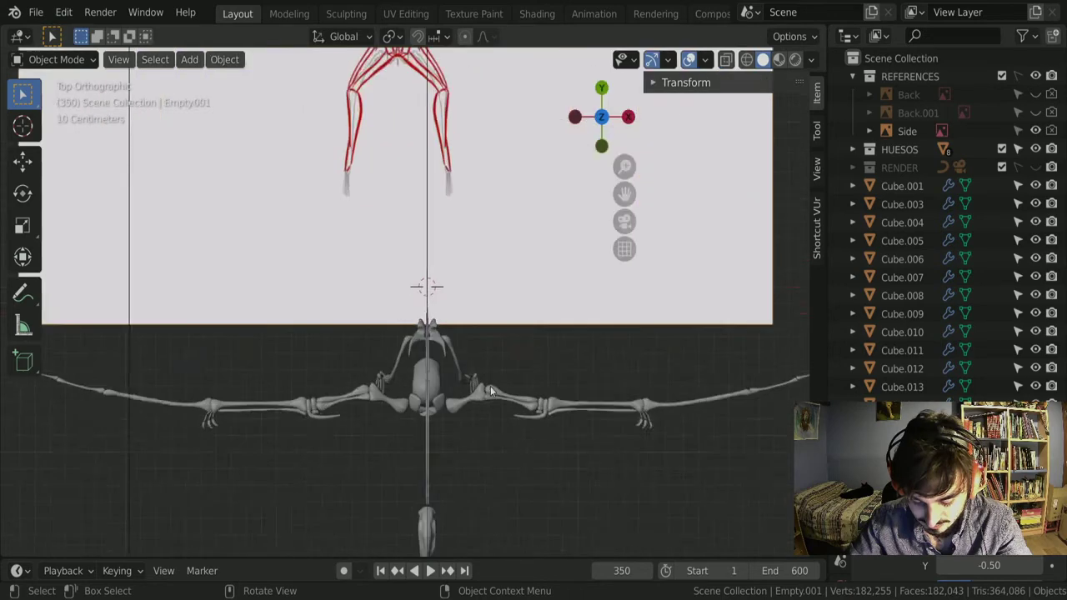
- Rotate the back muscle sketch about 180 degrees so its head points the same way as the skeleton's
{"action": "left_click", "coordinate": [402, 368]}
{"action": "scroll", "coordinate": [460, 368], "scroll_direction": "down", "scroll_amount": 8}
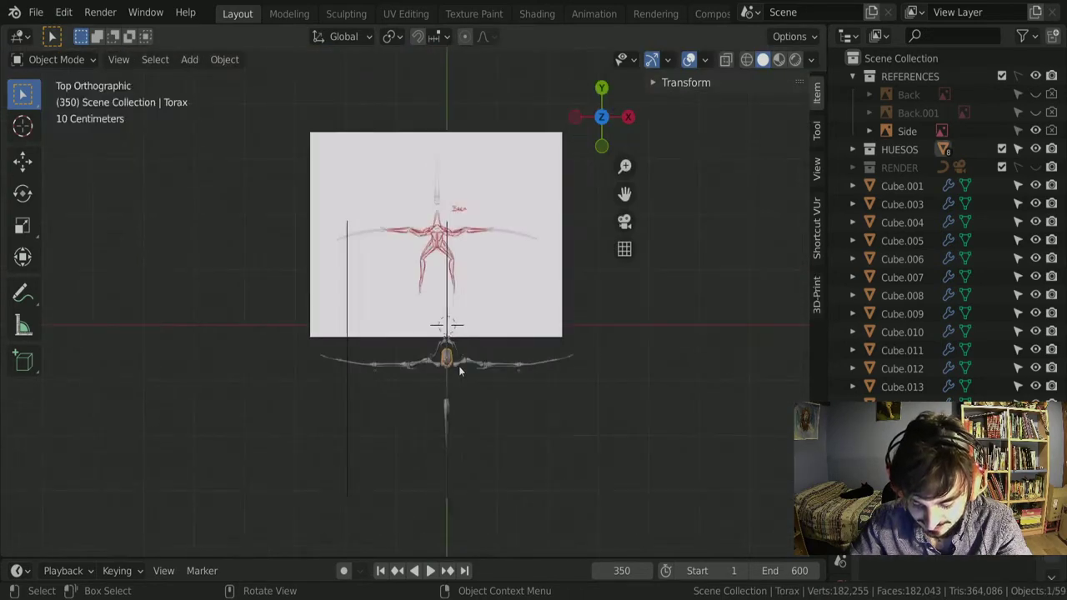
{"action": "left_click", "coordinate": [547, 174]}
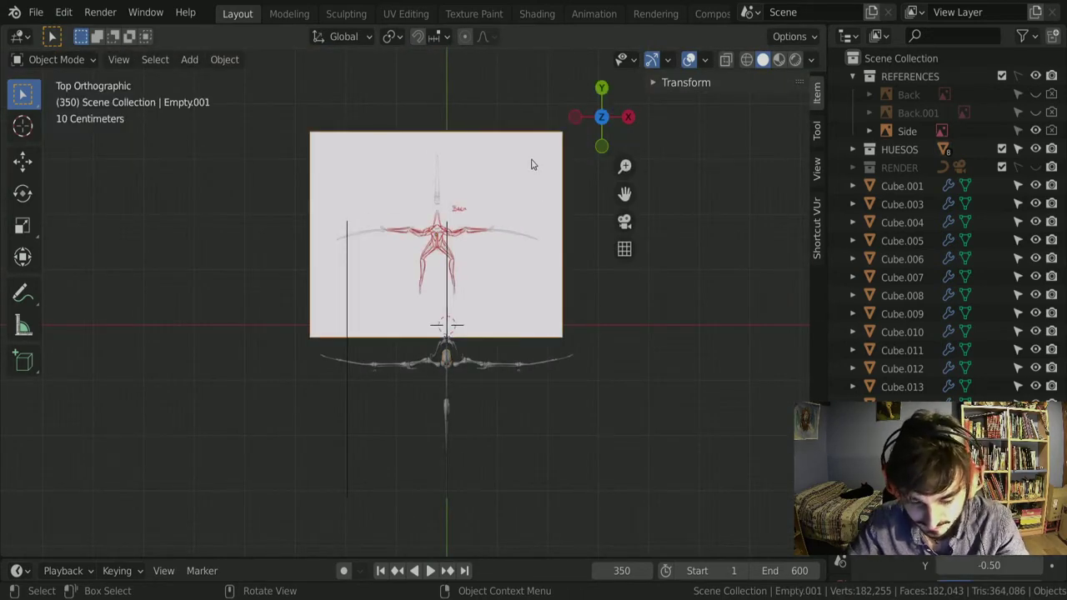
{"action": "key", "text": "r"}
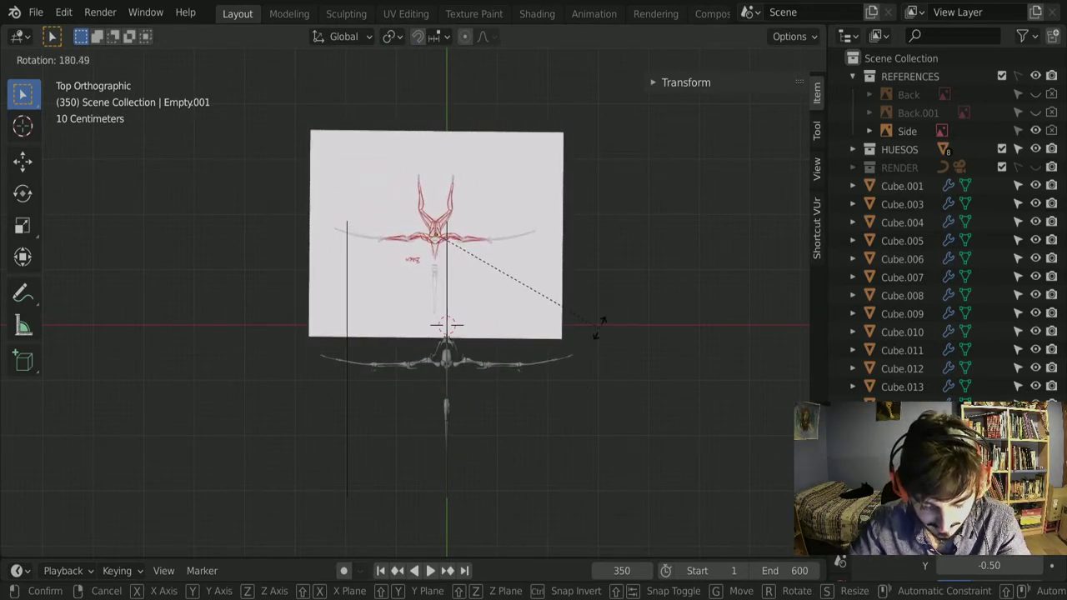
{"action": "left_click", "coordinate": [597, 276]}
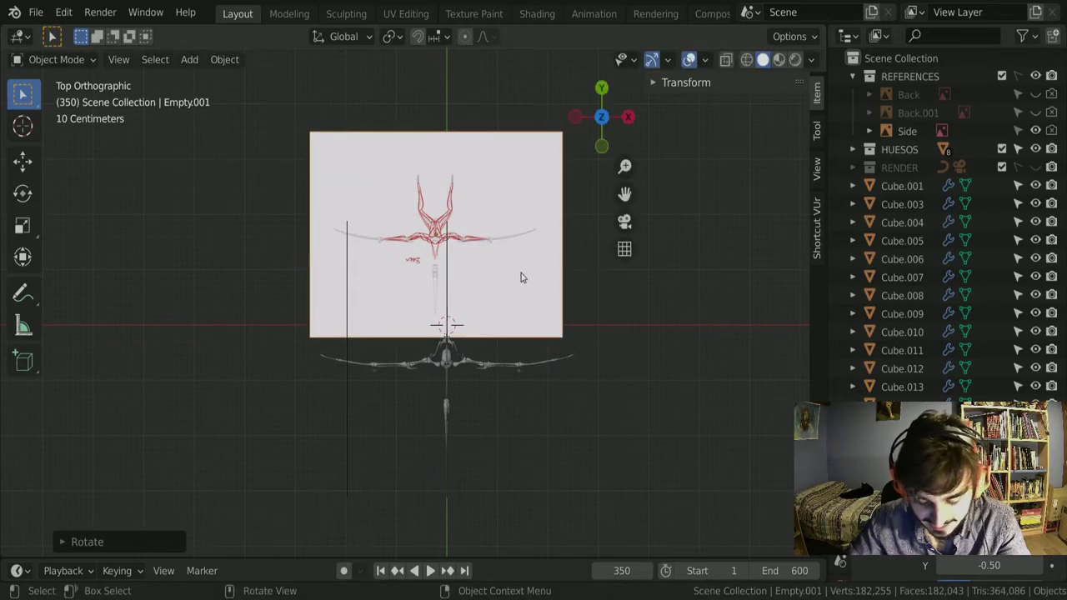
- Move the back muscle sketch about 0.23 m along X and -2.29 m along Y onto the skeleton
{"action": "scroll", "coordinate": [521, 277], "scroll_direction": "up", "scroll_amount": 3}
{"action": "scroll", "coordinate": [488, 345], "scroll_direction": "down", "scroll_amount": 2}
{"action": "key", "text": "g"}
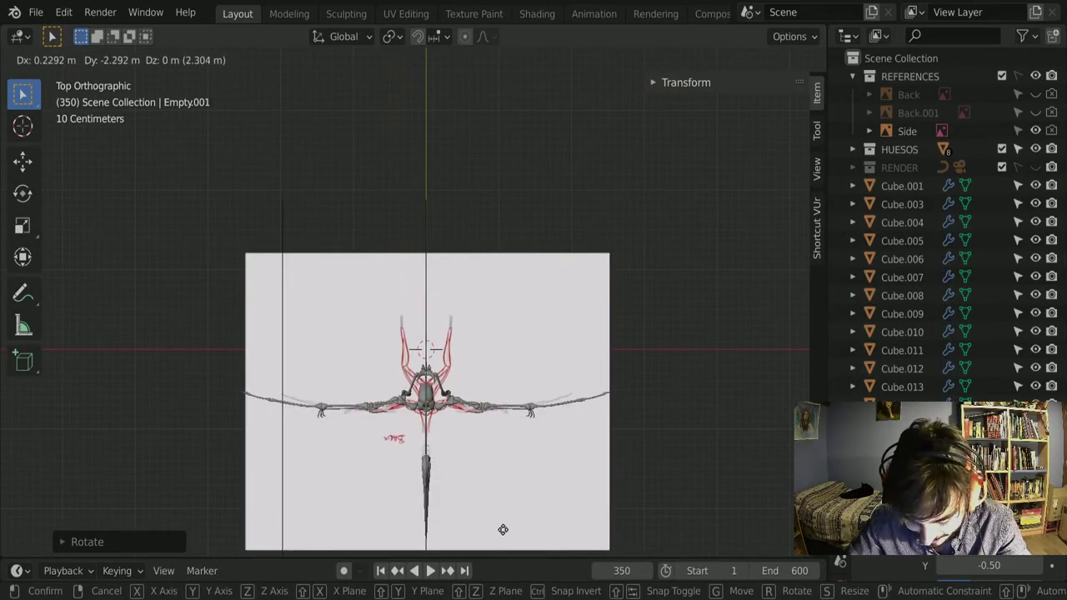
{"action": "left_click", "coordinate": [498, 526]}
- Shift the back muscle sketch along Y so its wings lie clear of the skeleton's, near the body's centre line
{"action": "scroll", "coordinate": [452, 424], "scroll_direction": "up", "scroll_amount": 6}
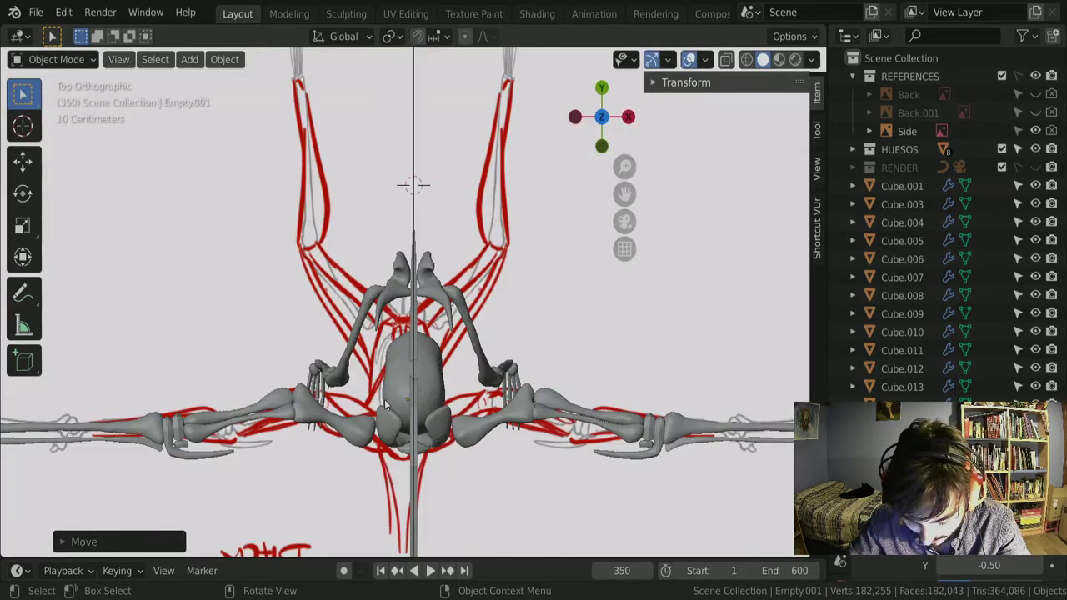
{"action": "scroll", "coordinate": [384, 399], "scroll_direction": "up", "scroll_amount": 2}
{"action": "key", "text": "g"}
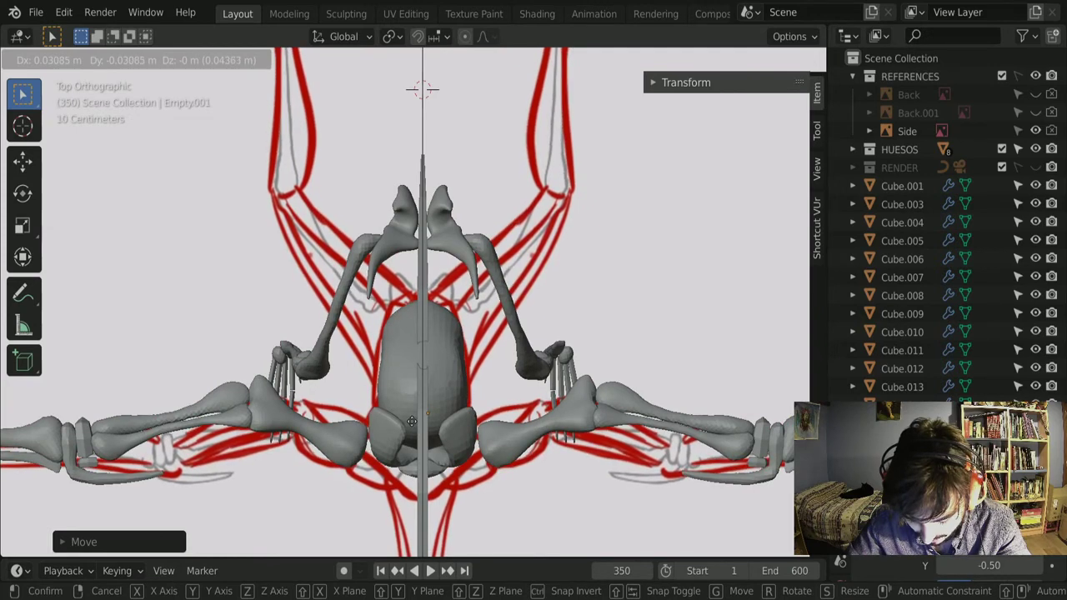
{"action": "left_click", "coordinate": [403, 399]}
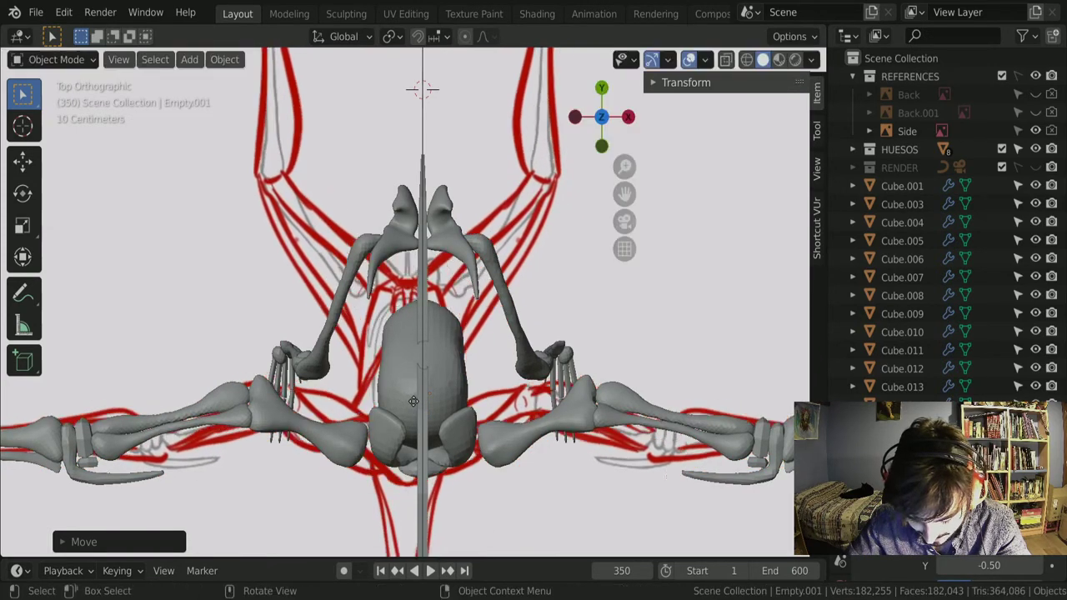
{"action": "scroll", "coordinate": [404, 399], "scroll_direction": "down", "scroll_amount": 6}
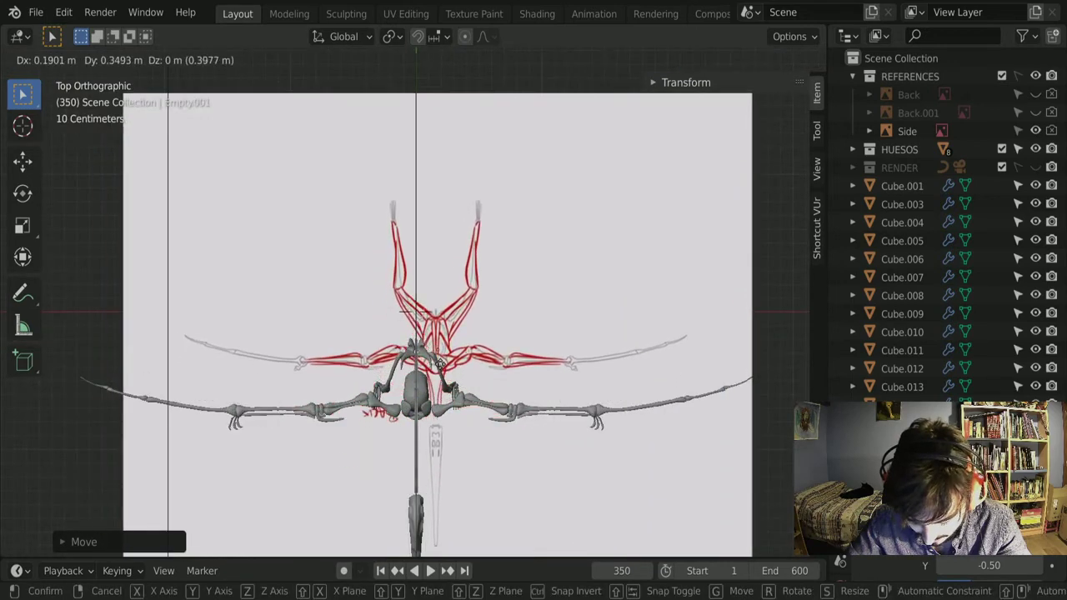
{"action": "key", "text": "Return"}
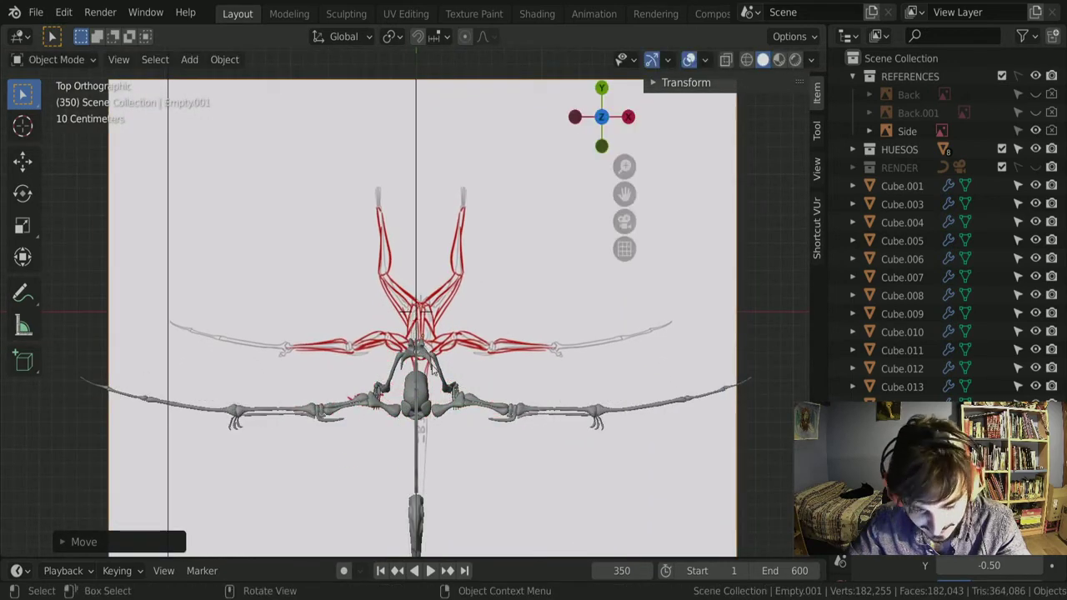
- Enlarge the back muscle sketch to the skeleton's wingspan and move it so both pairs of wings coincide
{"action": "key", "text": "s"}
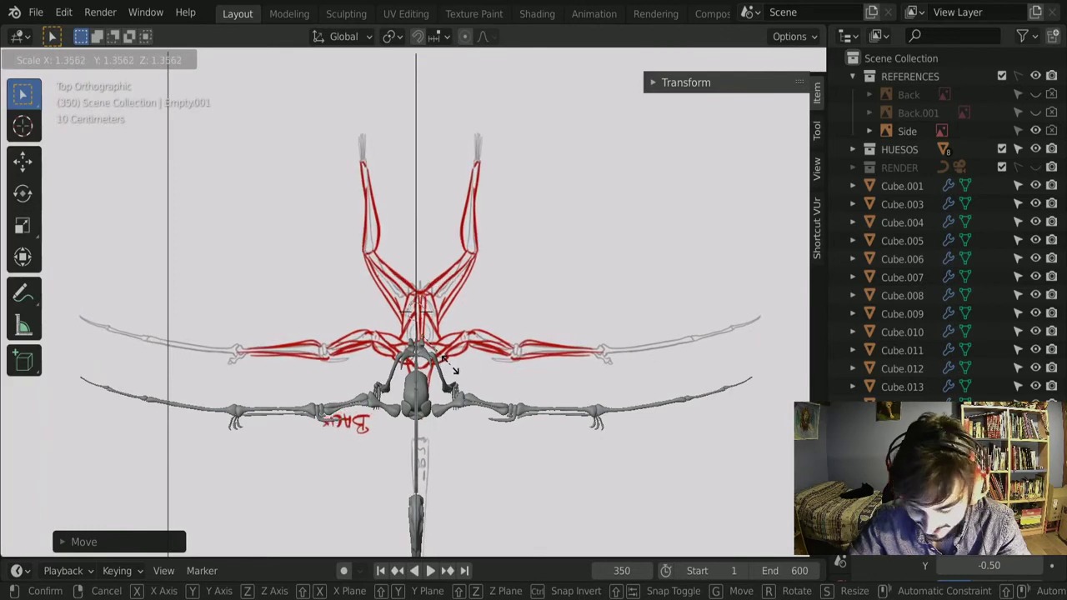
{"action": "key", "text": "Return"}
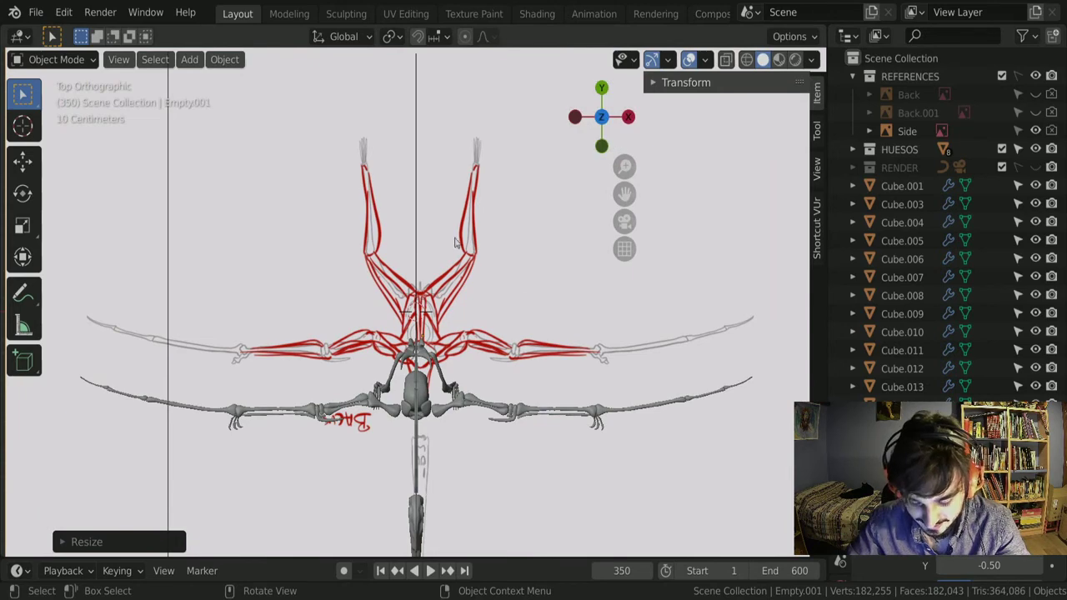
{"action": "key", "text": "g"}
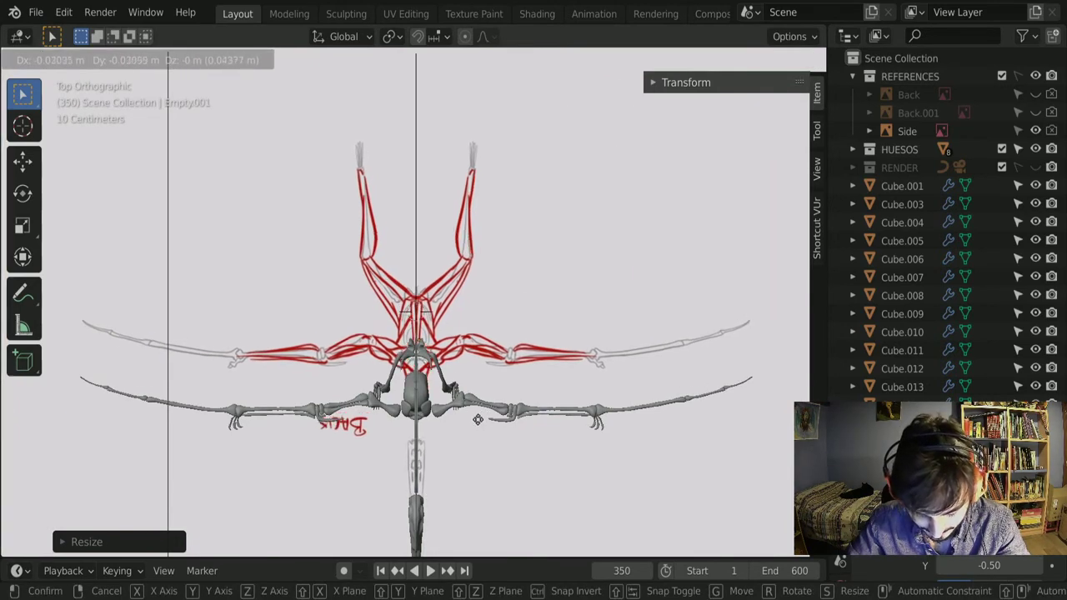
{"action": "left_click", "coordinate": [478, 479]}
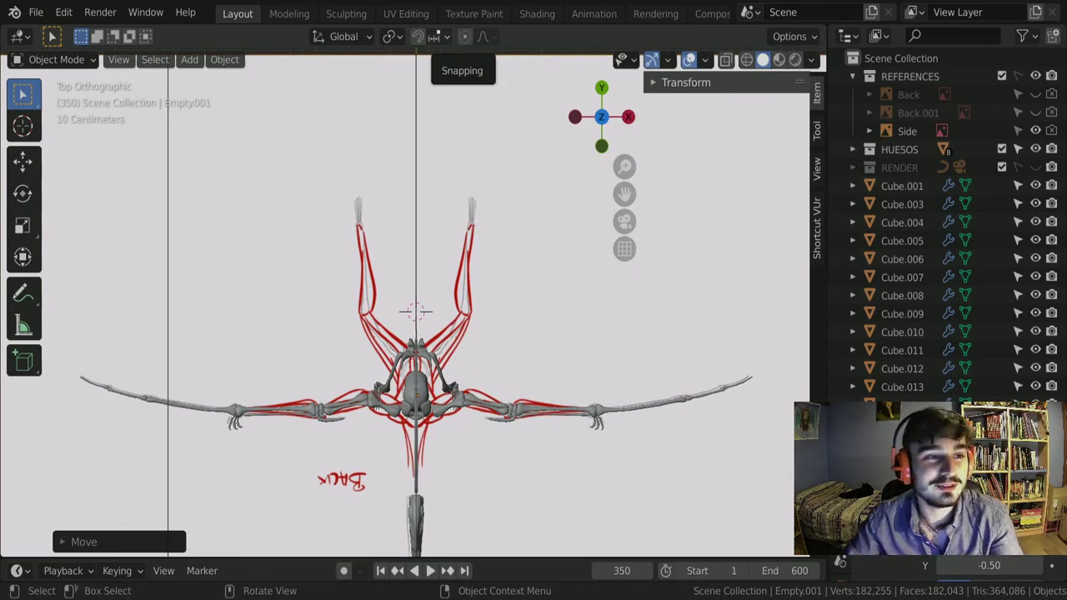